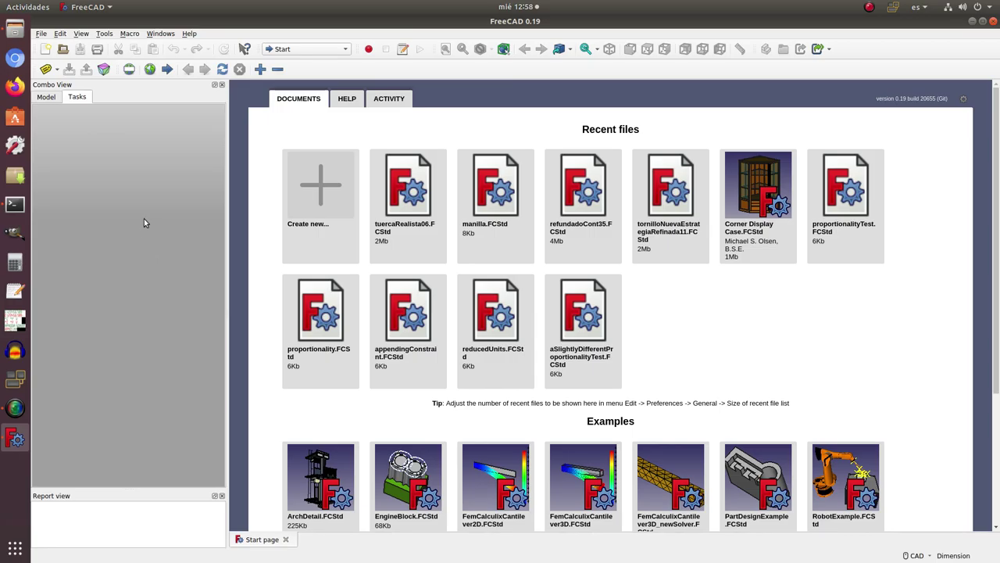
Step: Change FreeCAD's interface language to Español de España in Preferences, applying and confirming it
left_click(61, 37)
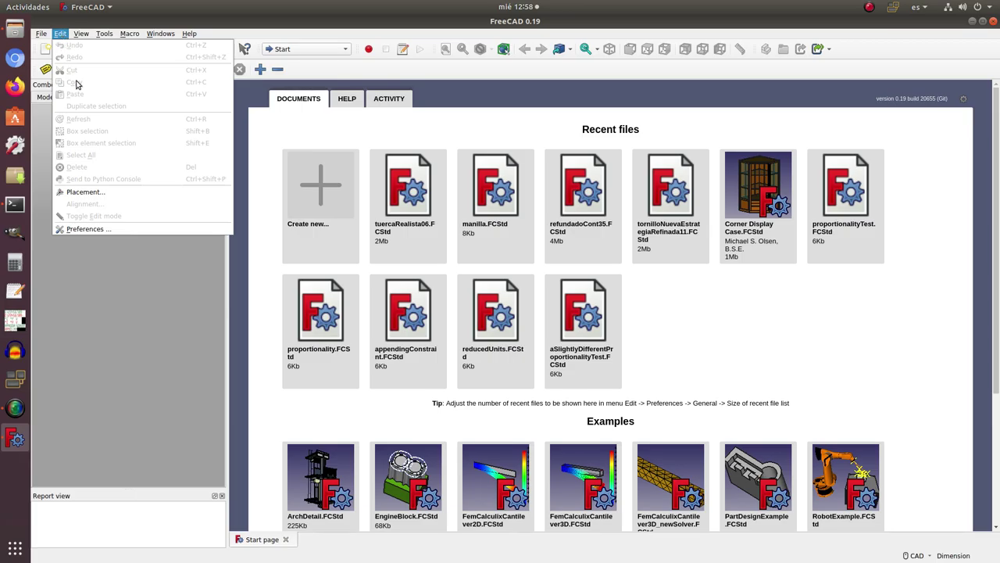
left_click(108, 230)
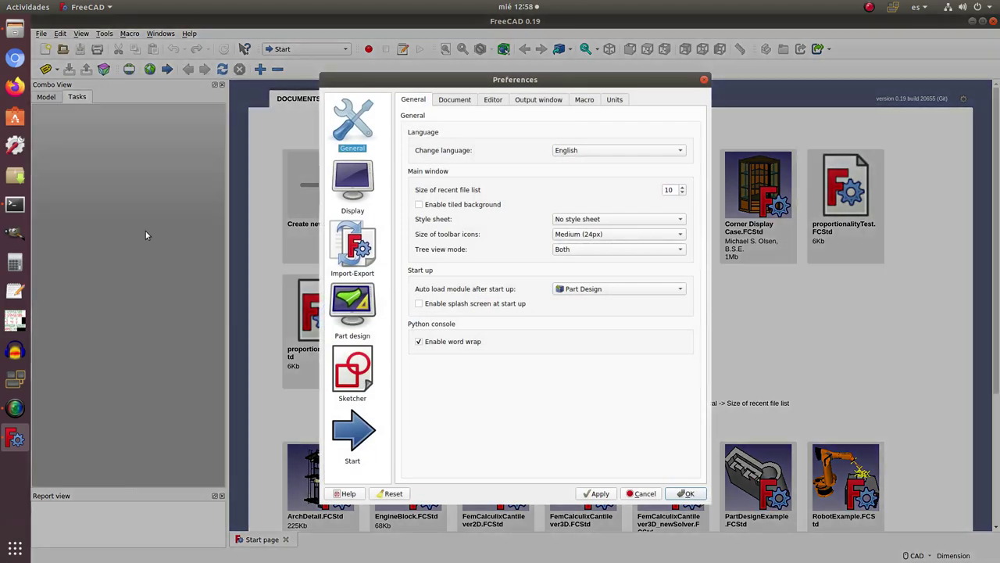
left_click(615, 155)
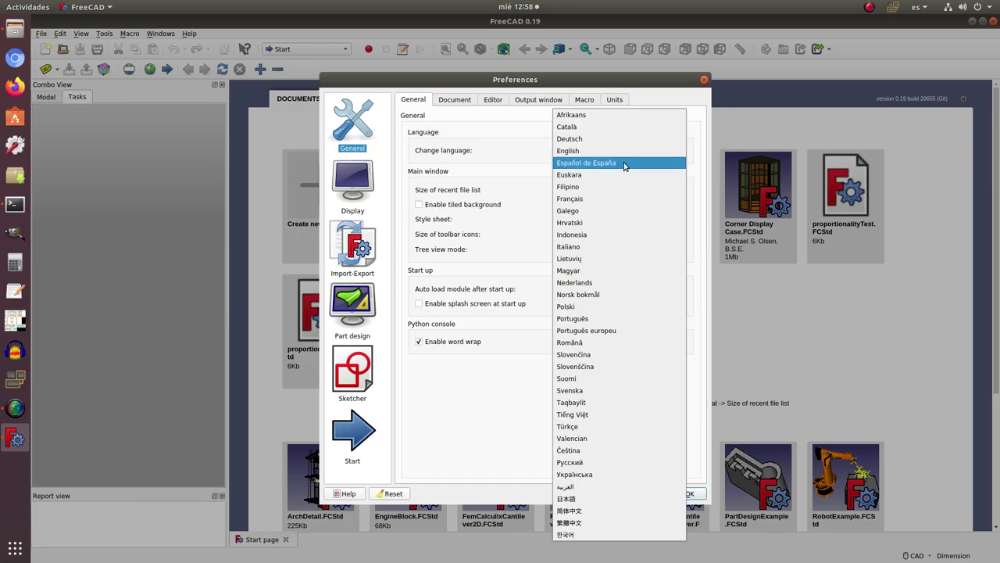
left_click(625, 165)
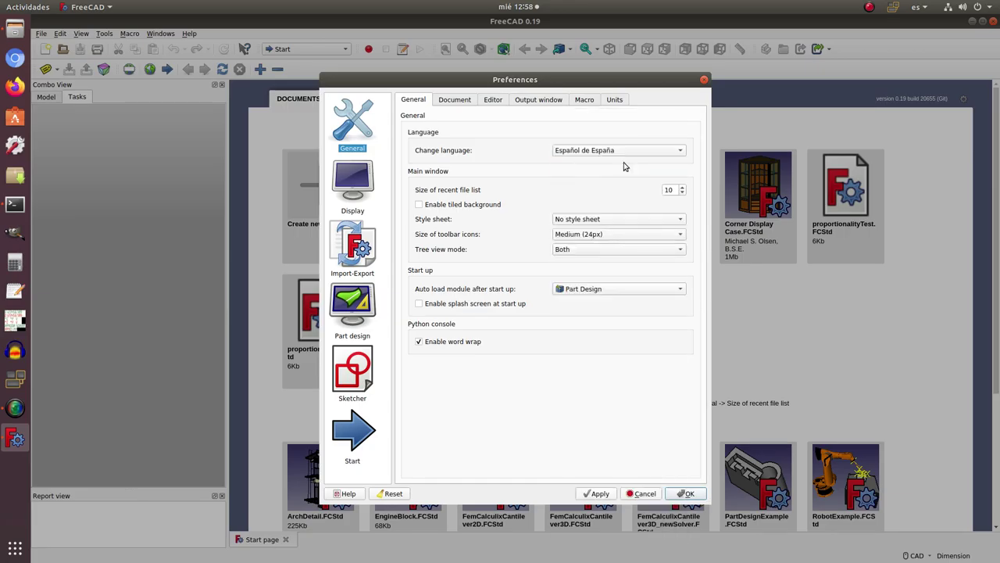
left_click(609, 494)
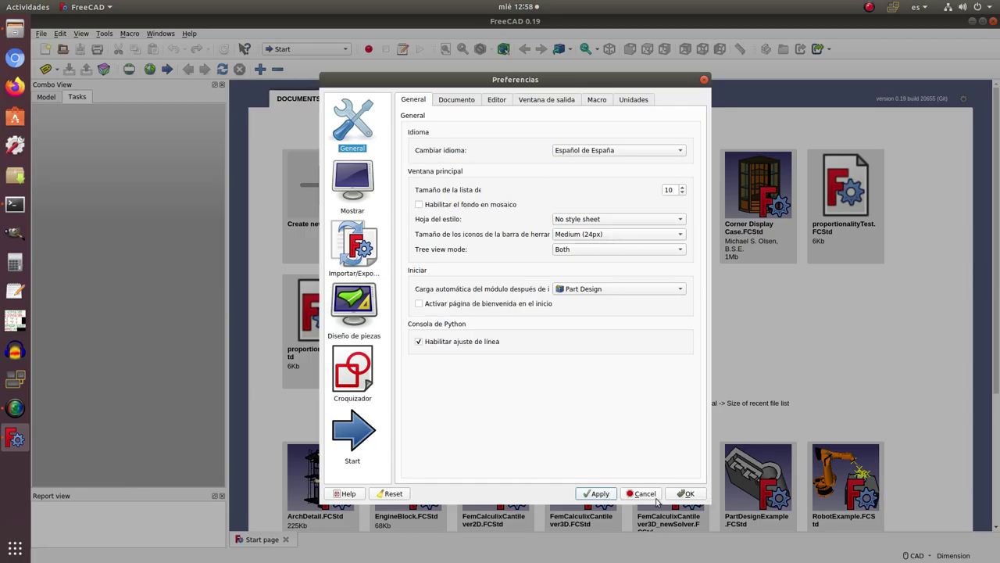
left_click(707, 494)
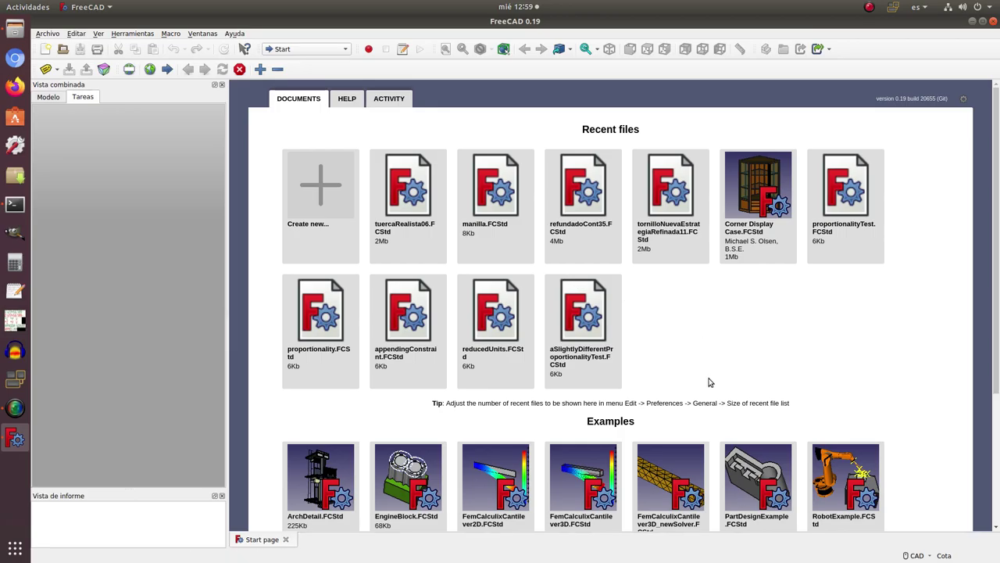
left_click_drag(444, 403, 692, 400)
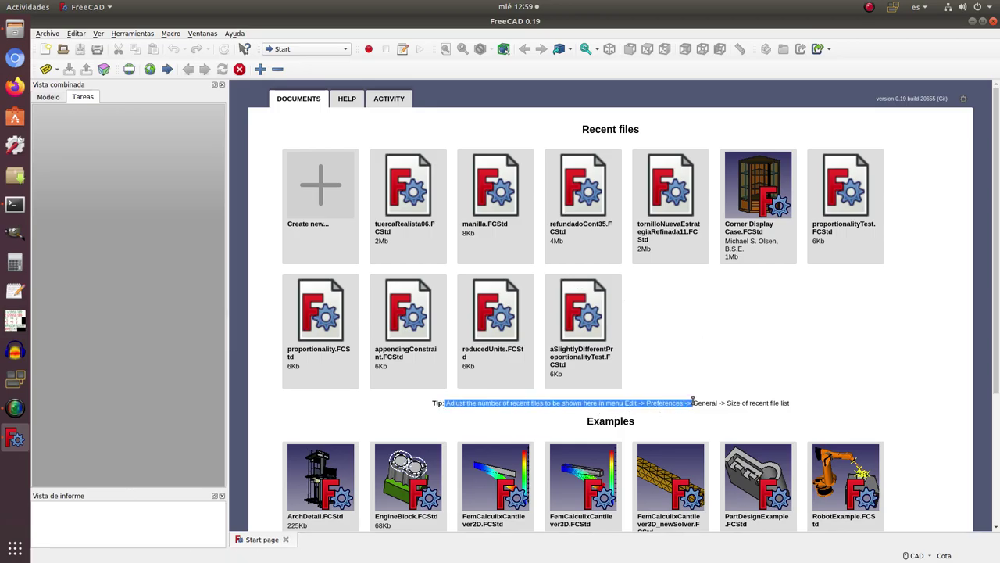
left_click(692, 401)
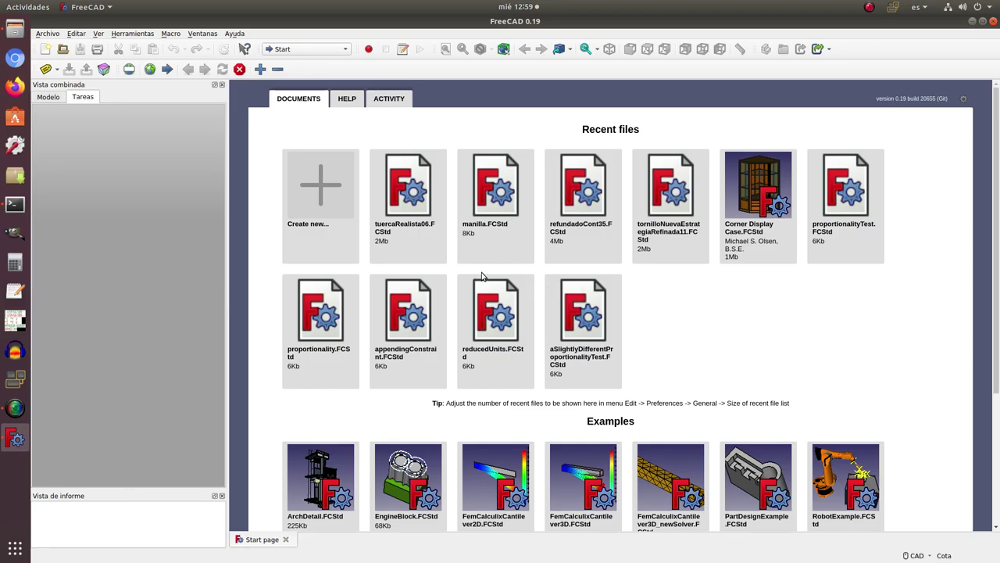
mouse_move(496, 316)
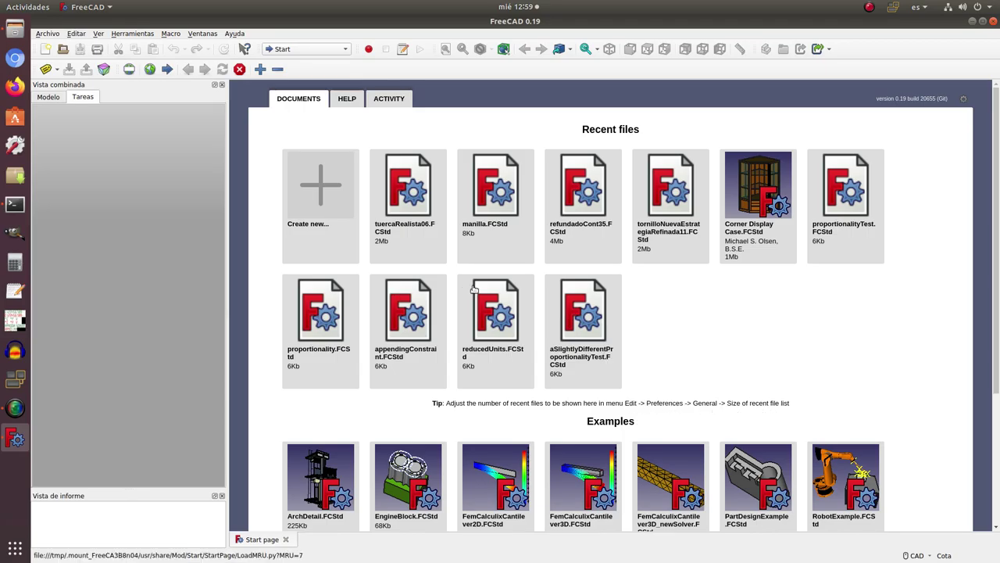
left_click(74, 34)
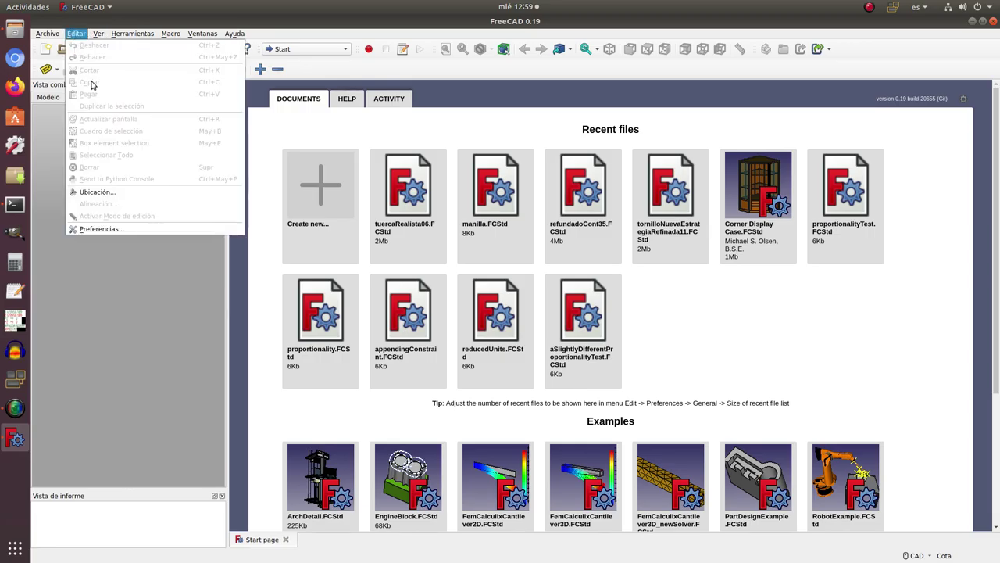
left_click(115, 228)
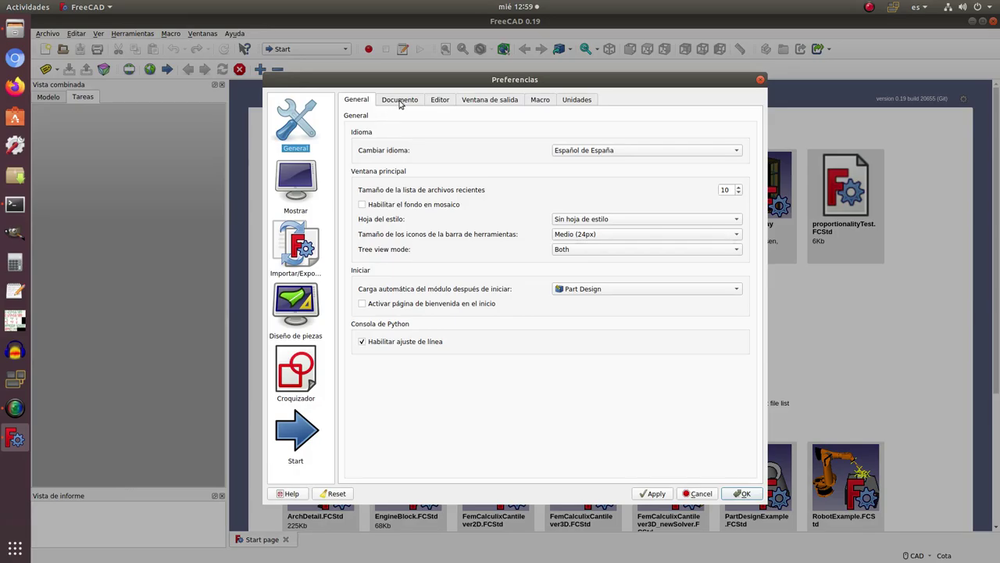
left_click(400, 101)
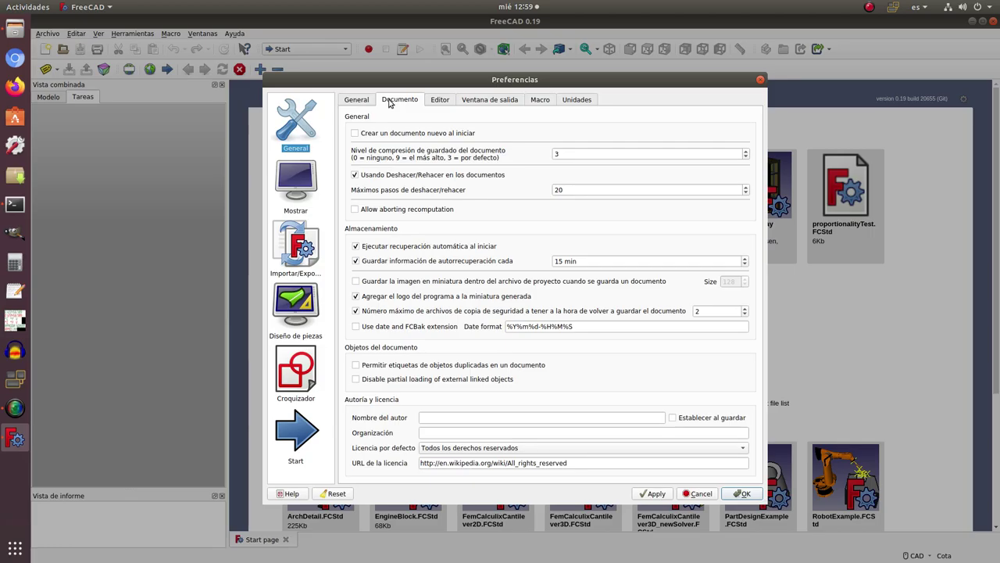
left_click(356, 100)
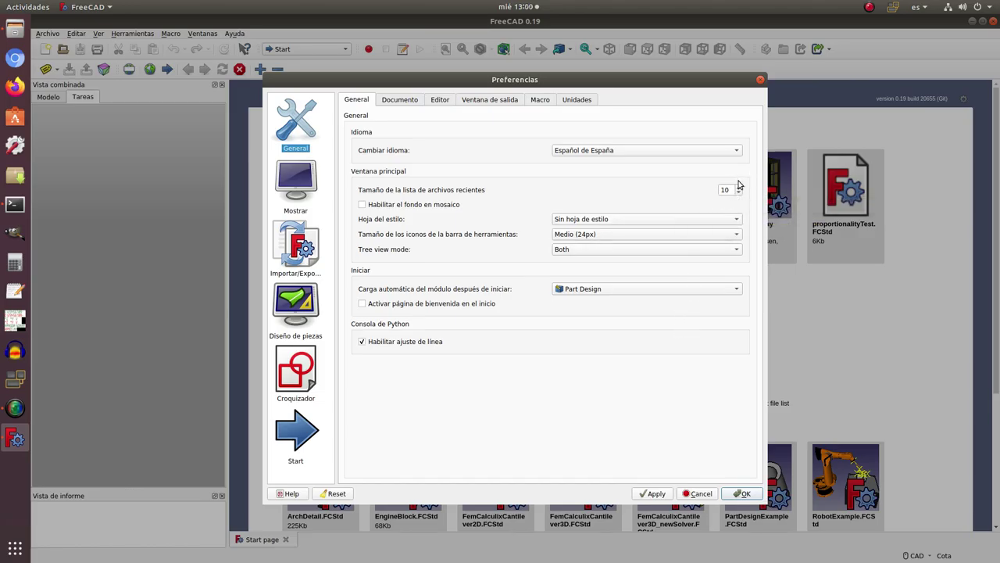
left_click(760, 82)
scroll(805, 358, "down", 3)
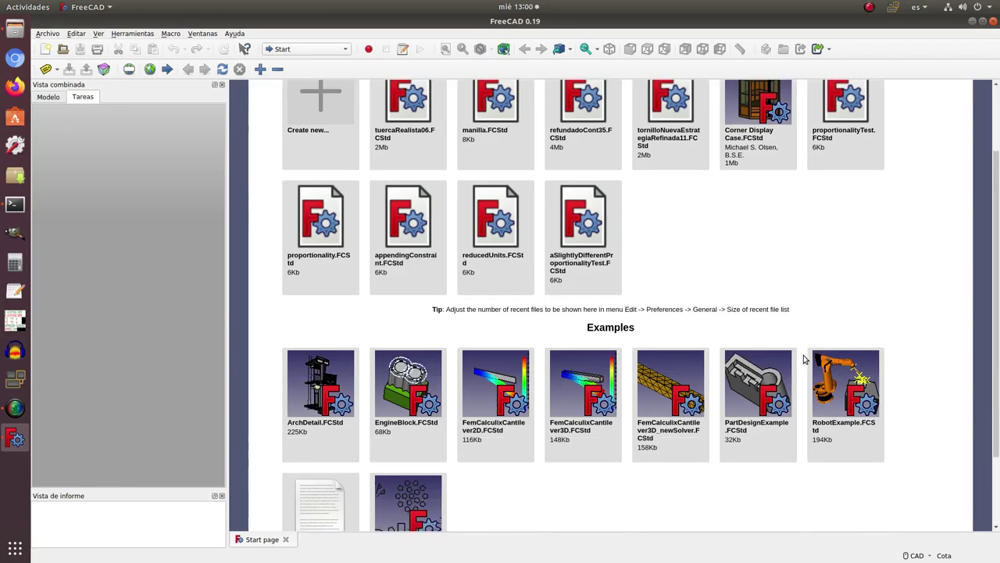
scroll(803, 359, "down", 1)
scroll(803, 359, "down", 2)
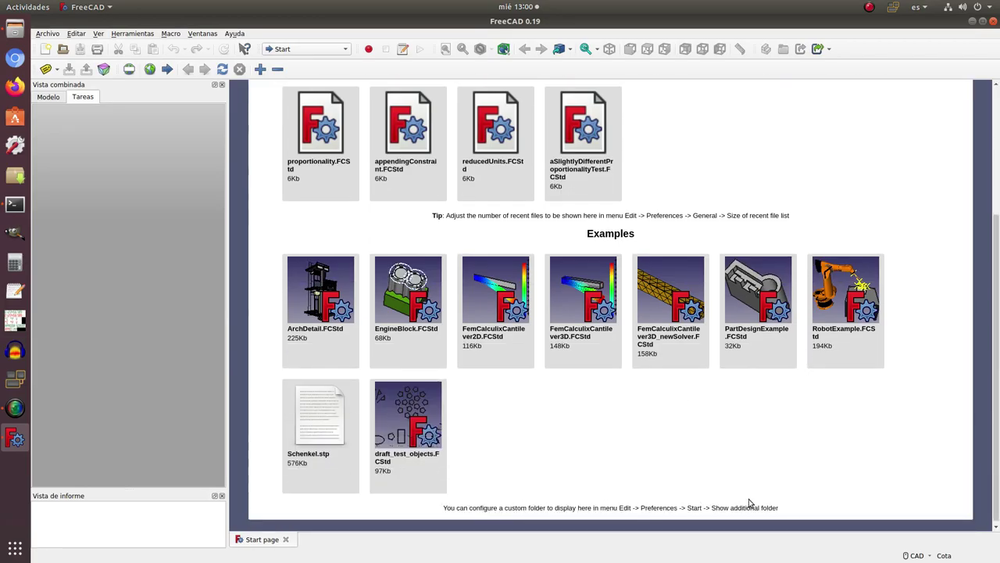
scroll(800, 398, "up", 6)
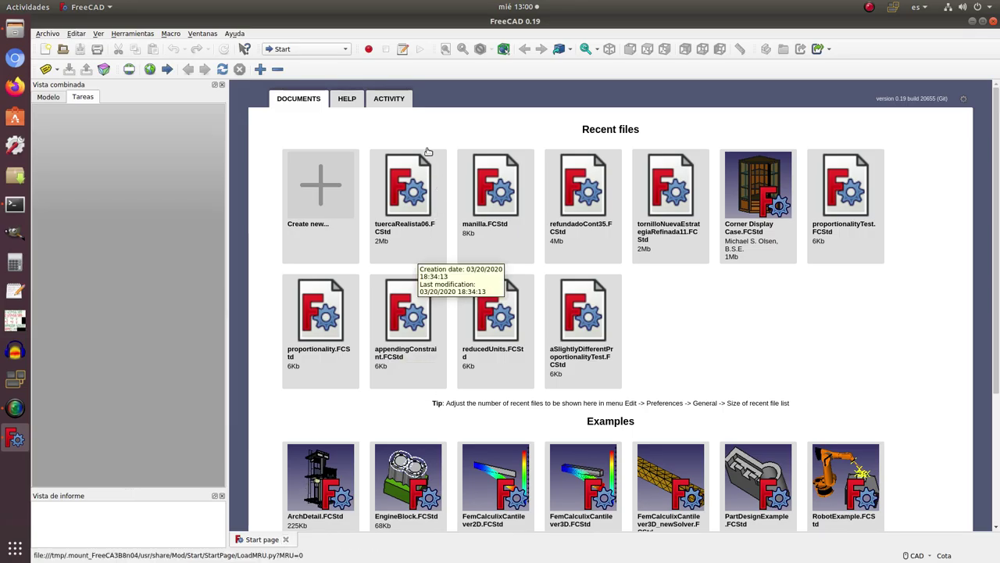
Step: View the Start page's Help section, then close the Start page
left_click(346, 100)
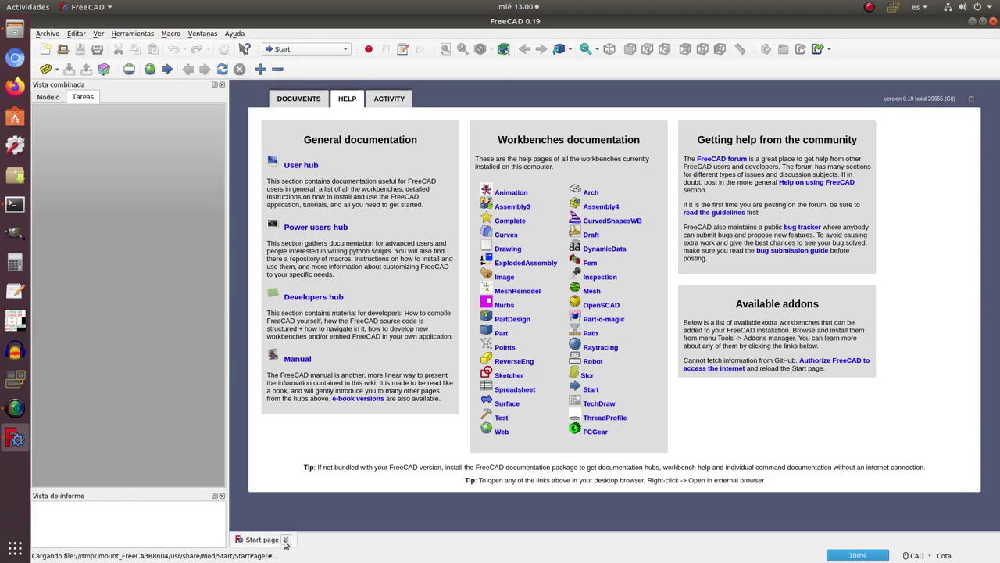
left_click(286, 539)
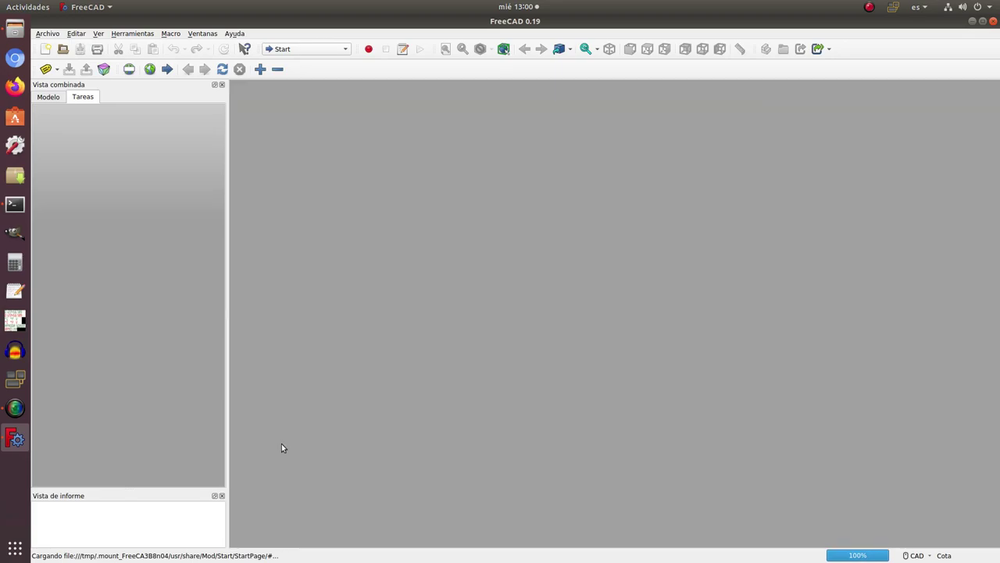
left_click(235, 34)
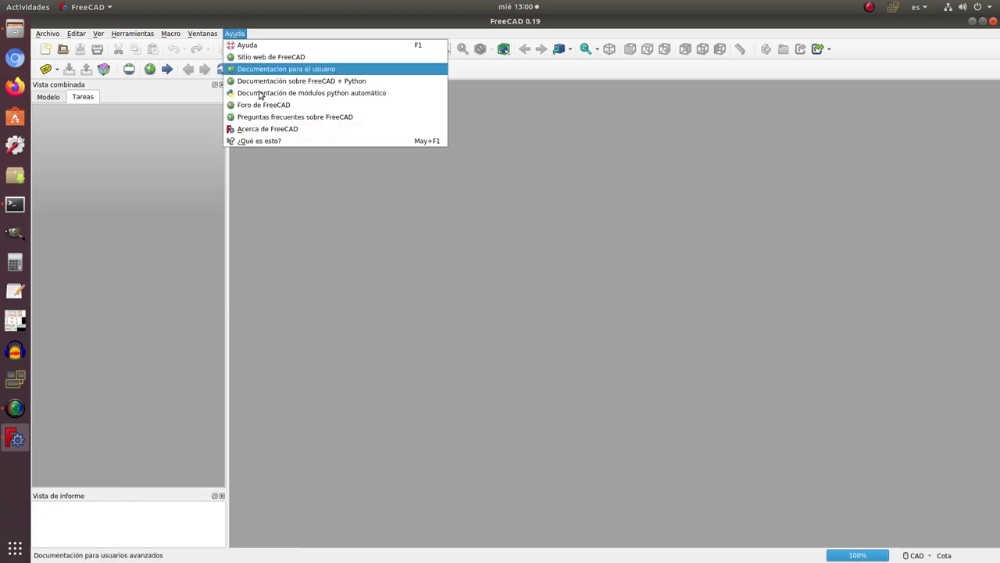
left_click(287, 130)
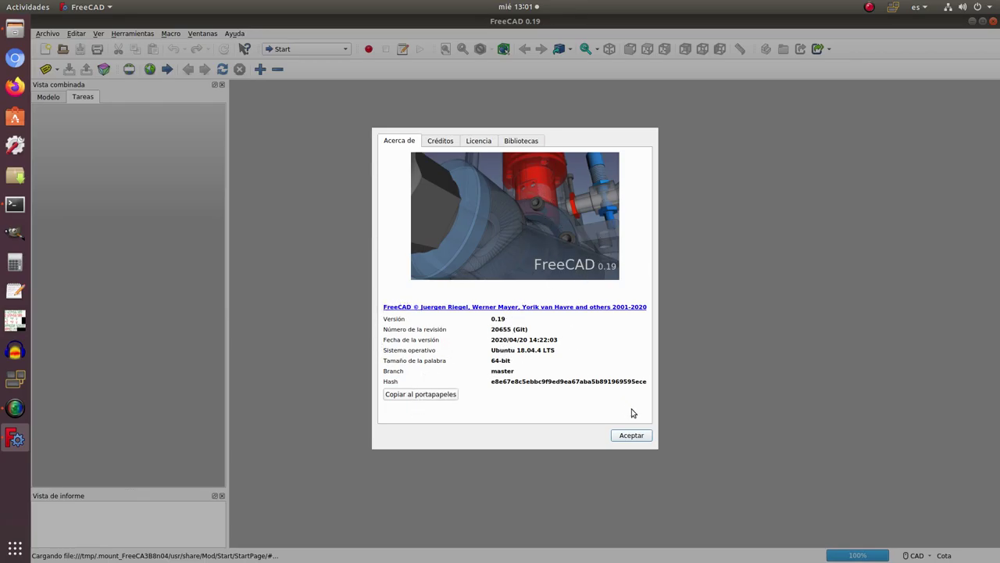
left_click(632, 436)
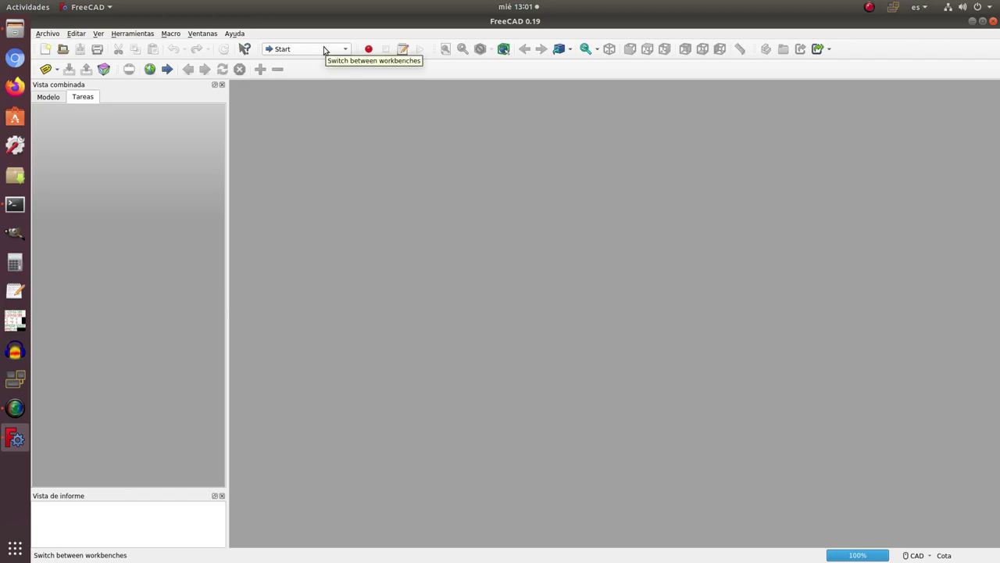
left_click(304, 52)
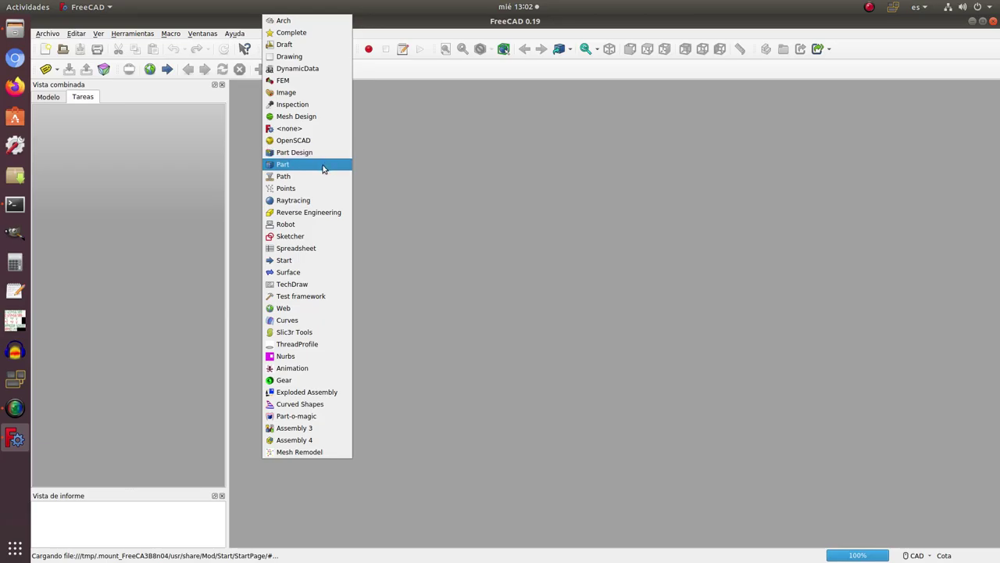
left_click(460, 188)
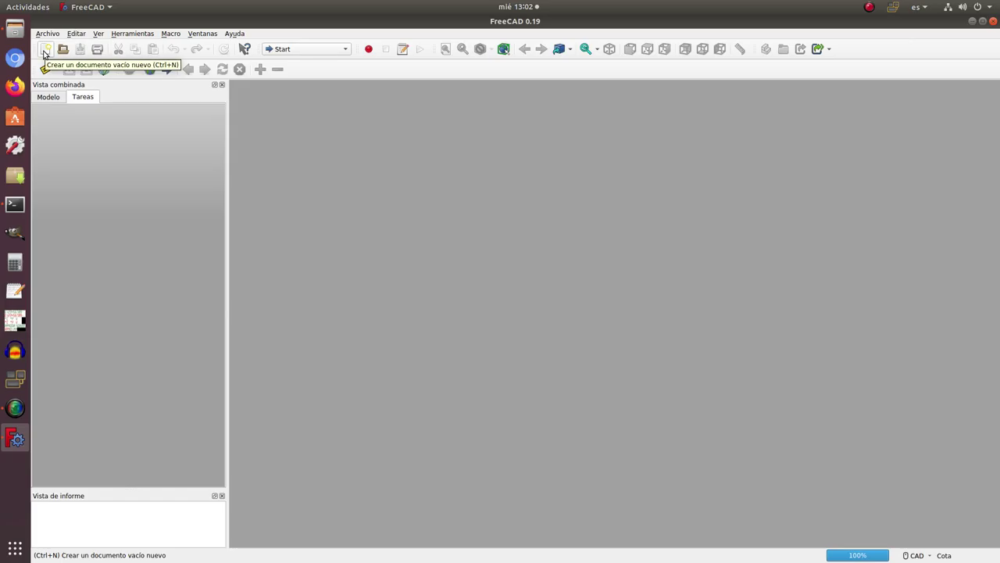
Step: Create a new Sin nombre document and show its model tree in the Modelo tab
left_click(44, 50)
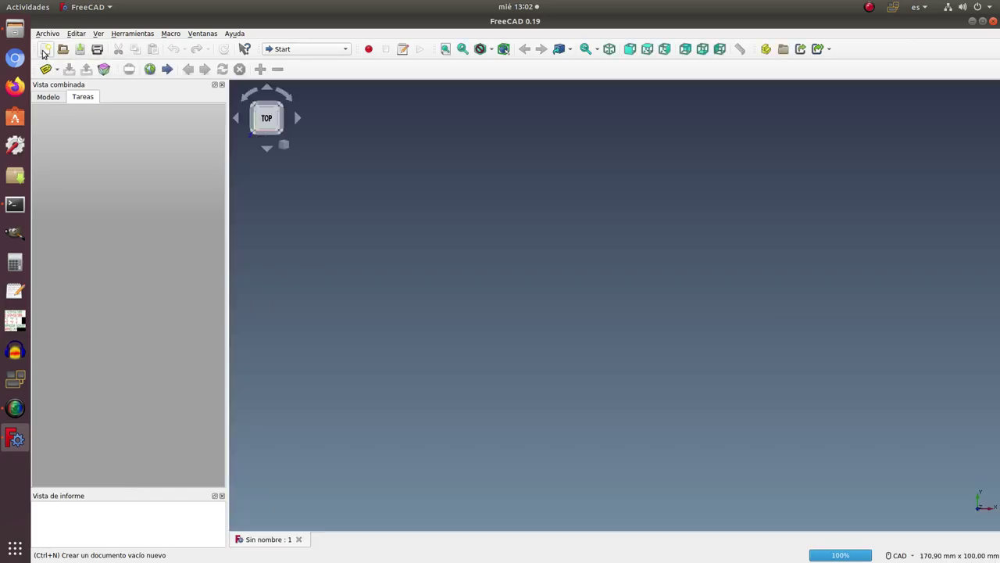
left_click(48, 96)
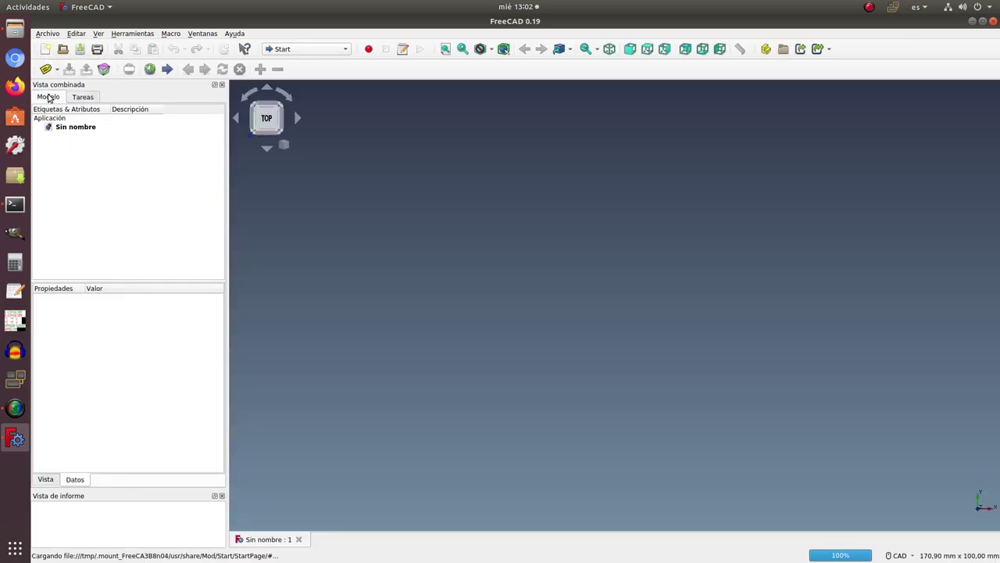
left_click(73, 98)
left_click(49, 97)
left_click(92, 98)
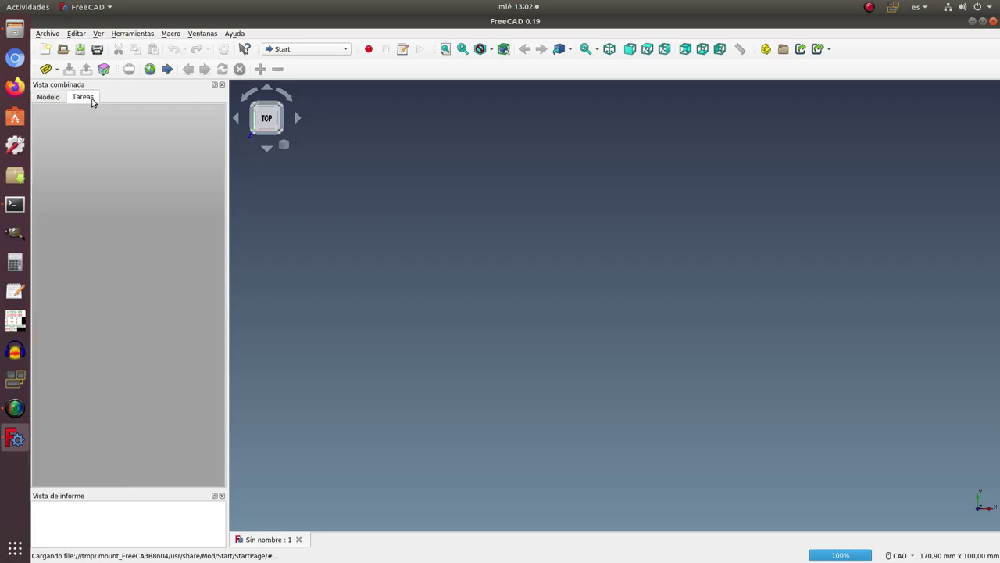
left_click(58, 100)
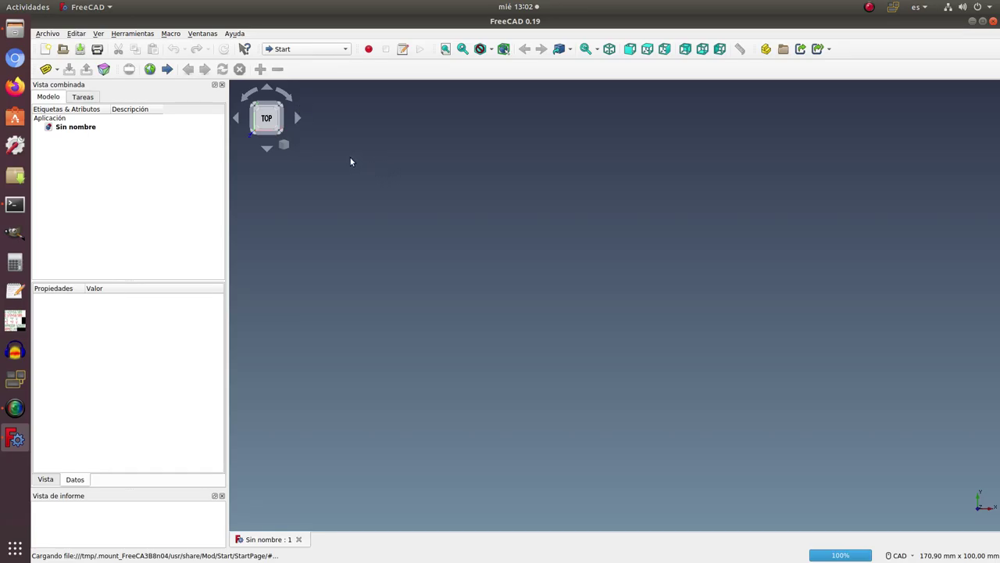
Step: Switch to the Part workbench and close the untitled Sin nombre document
left_click(319, 52)
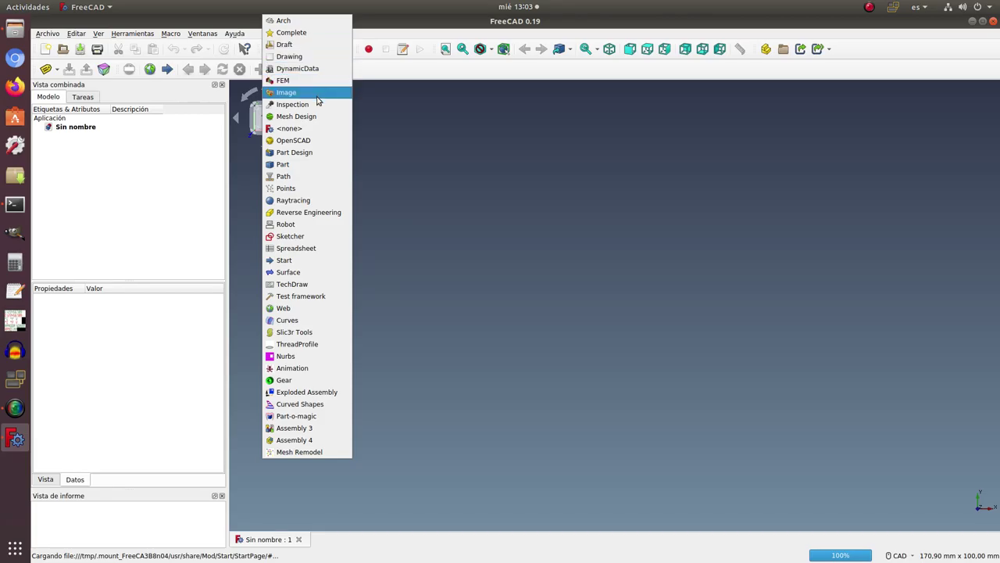
left_click(320, 166)
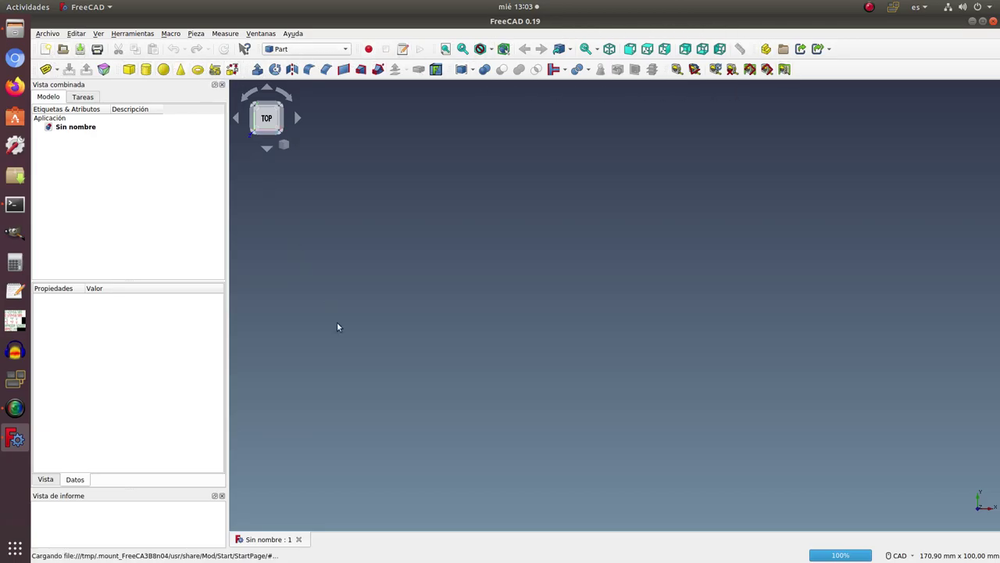
left_click(298, 539)
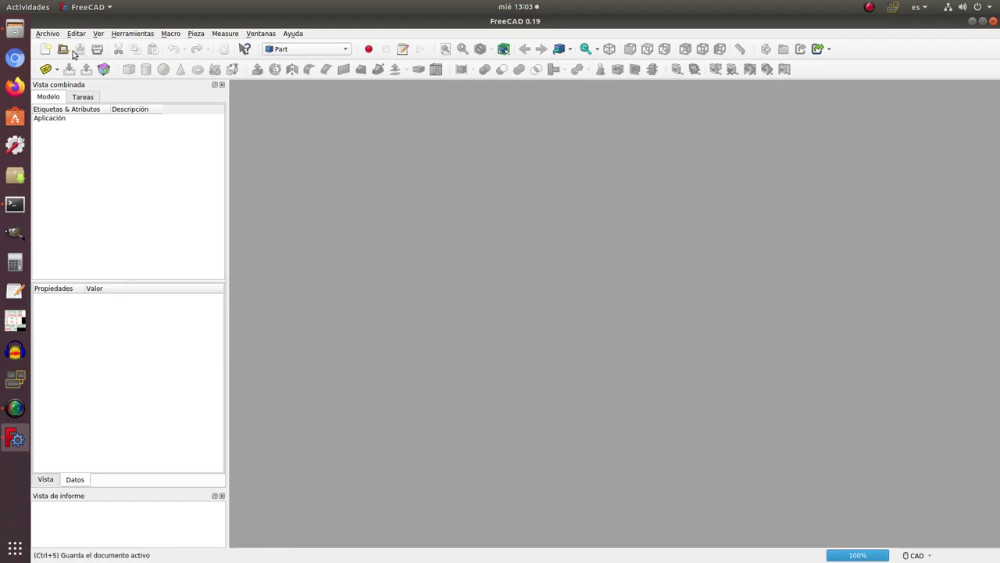
Step: Start a fresh untitled document and add the cube Cubo with the Part Cube tool
left_click(45, 50)
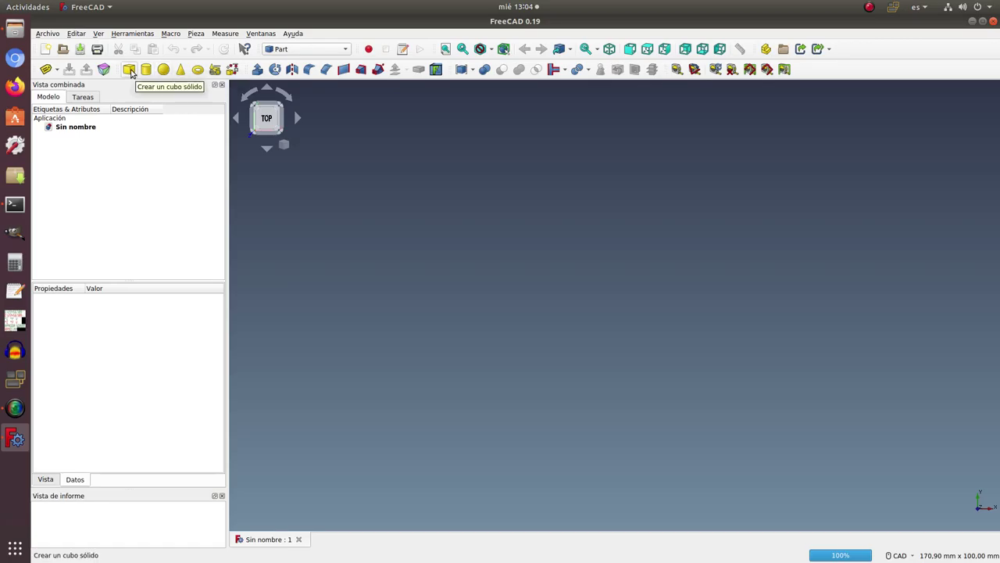
left_click(130, 72)
left_click(129, 71)
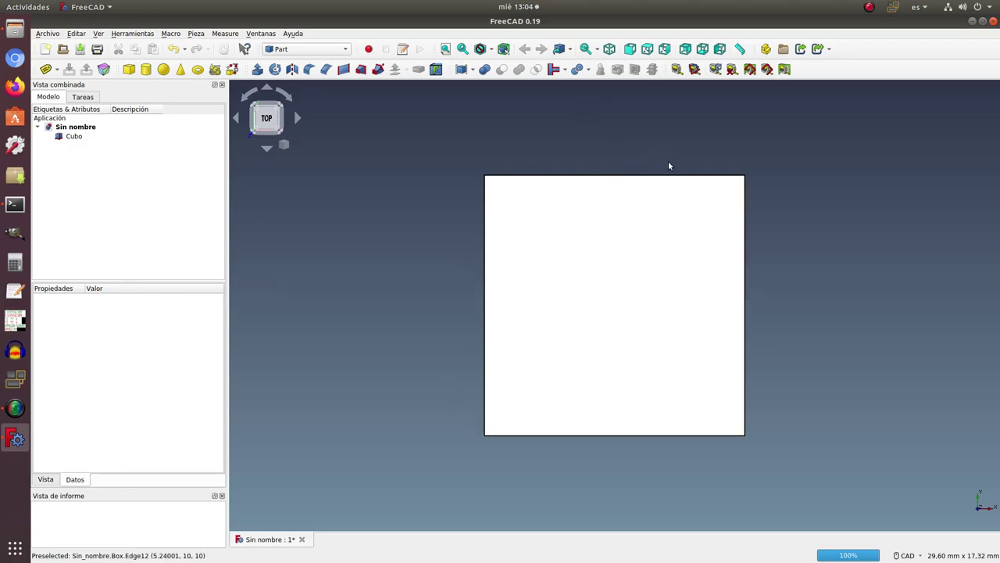
Step: Inspect Cubo from front, top, right, rear, bottom and left views, ending in isometric
left_click(611, 48)
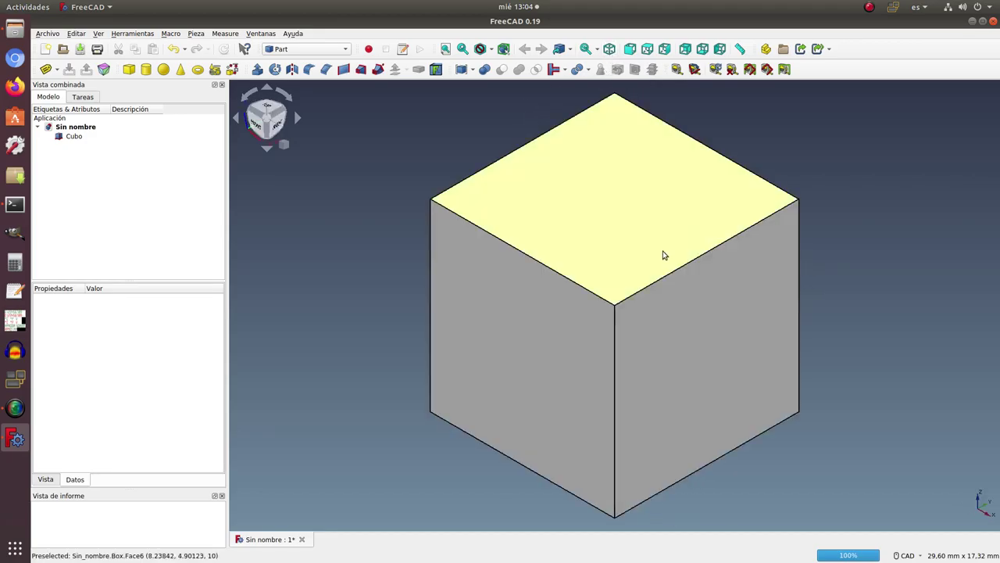
left_click(632, 50)
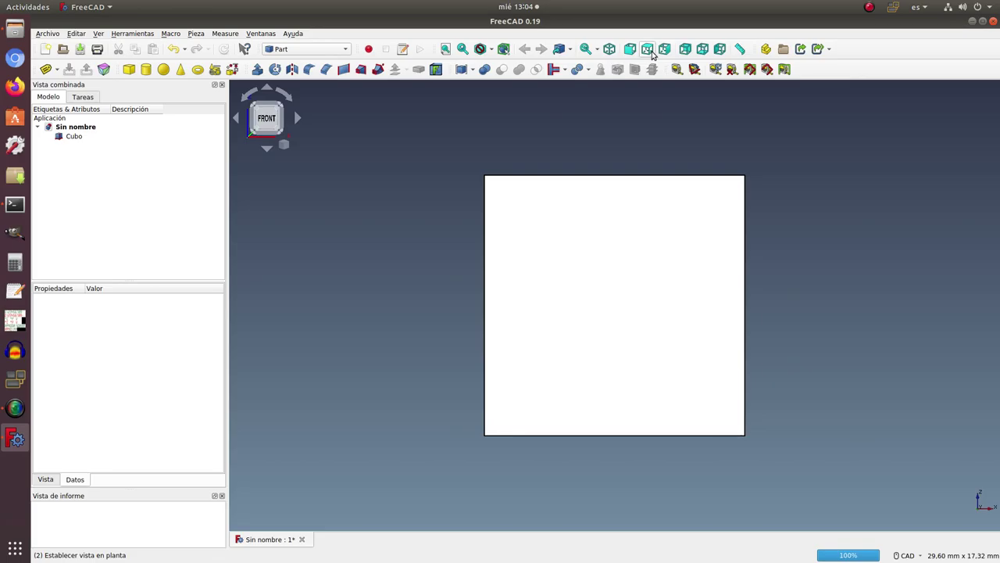
left_click(664, 50)
left_click(664, 50)
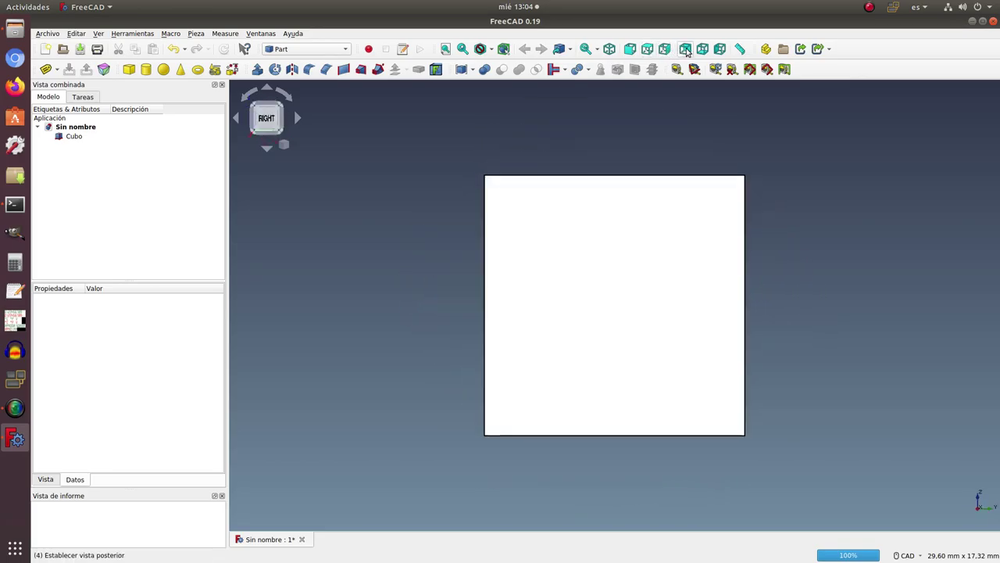
left_click(686, 50)
left_click(702, 50)
left_click(720, 50)
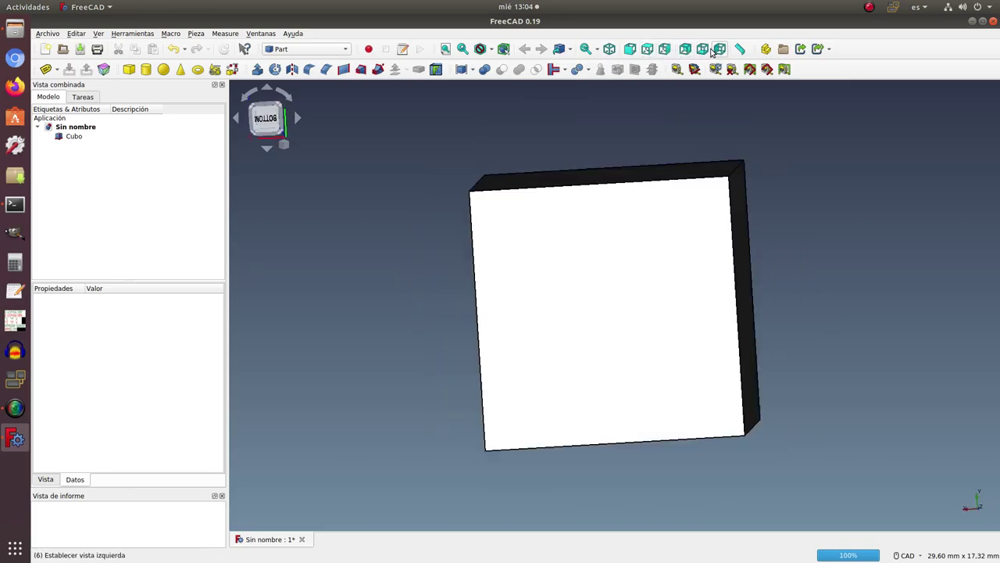
left_click(629, 50)
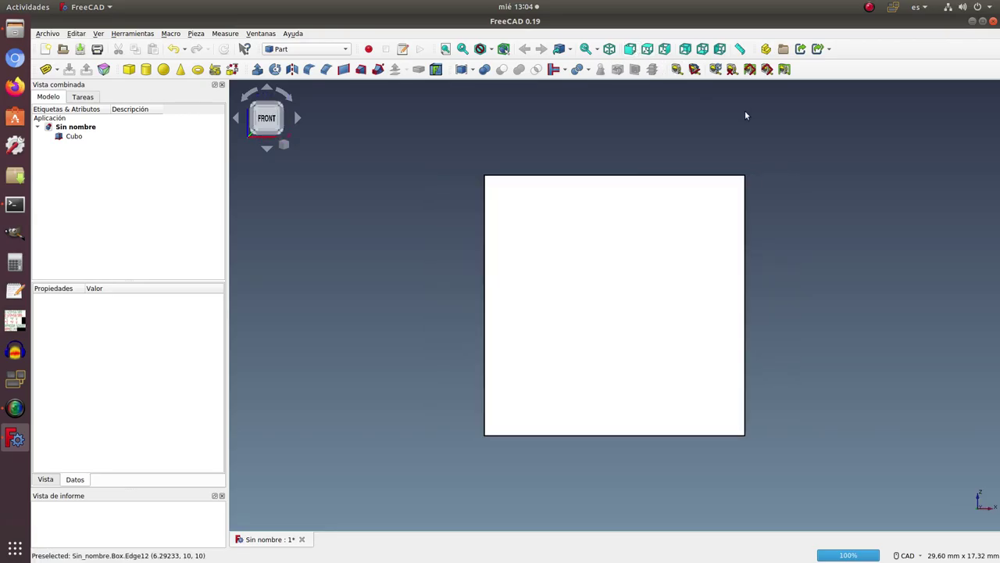
left_click(609, 50)
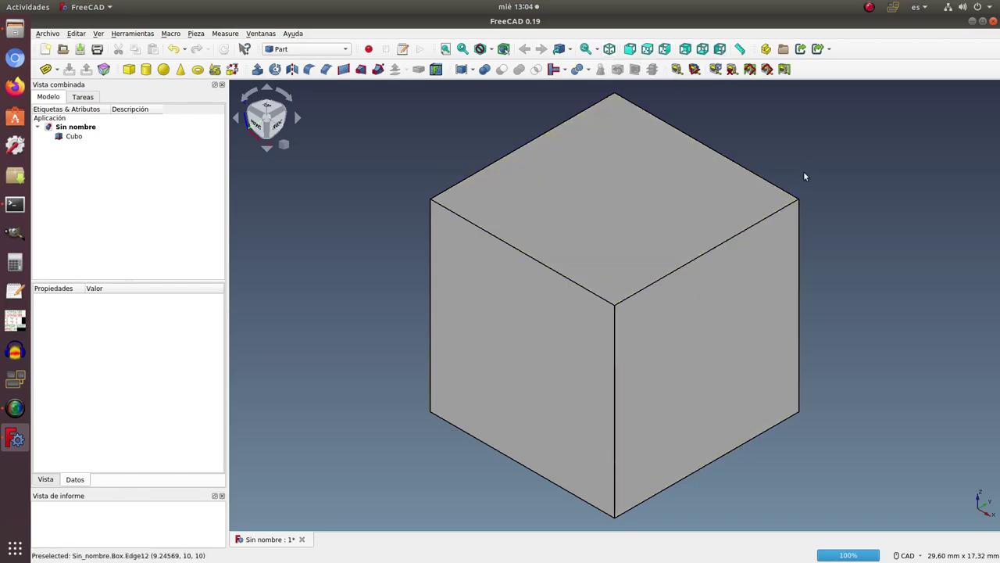
left_click(574, 202)
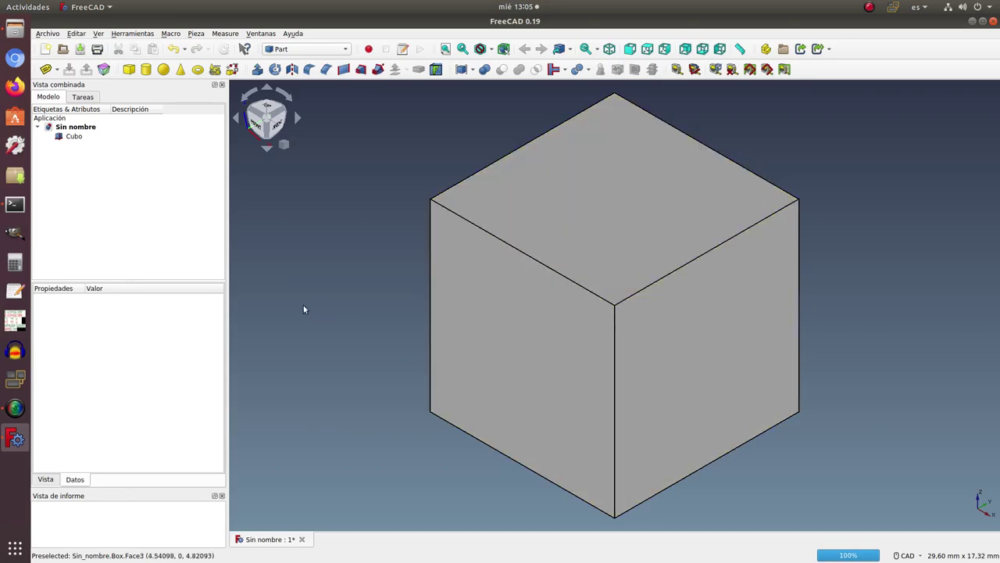
left_click(562, 351)
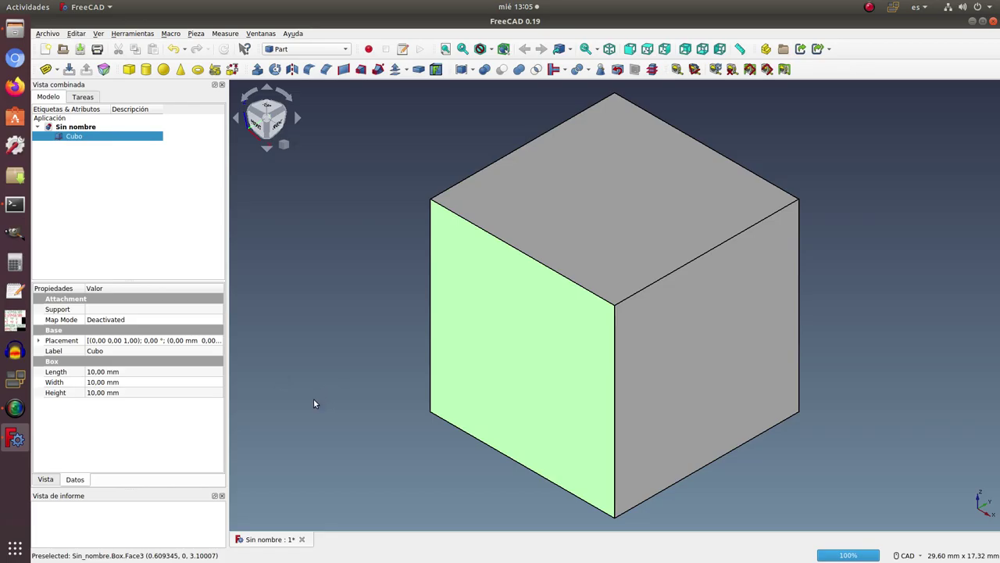
left_click(625, 164)
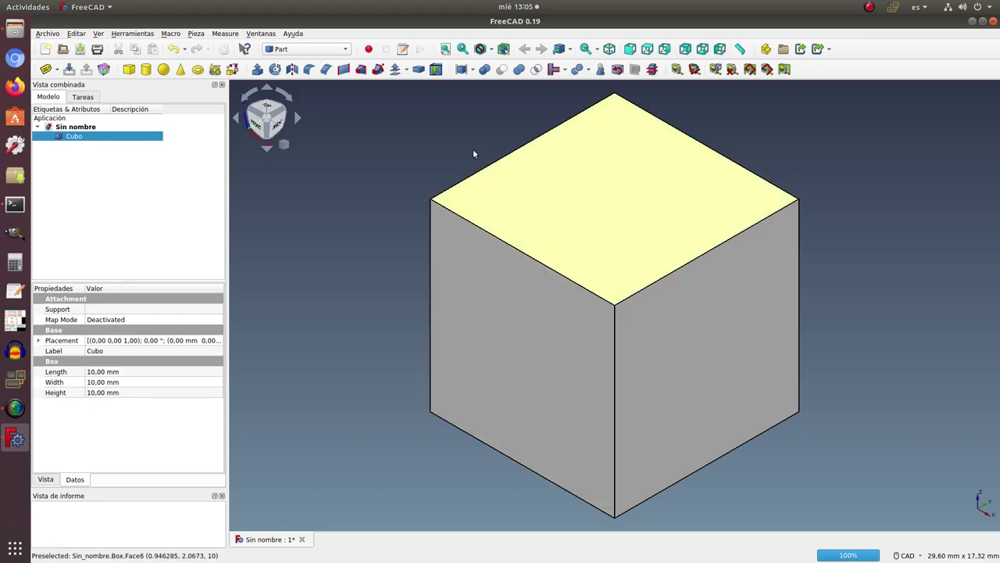
left_click(470, 128)
left_click(414, 214)
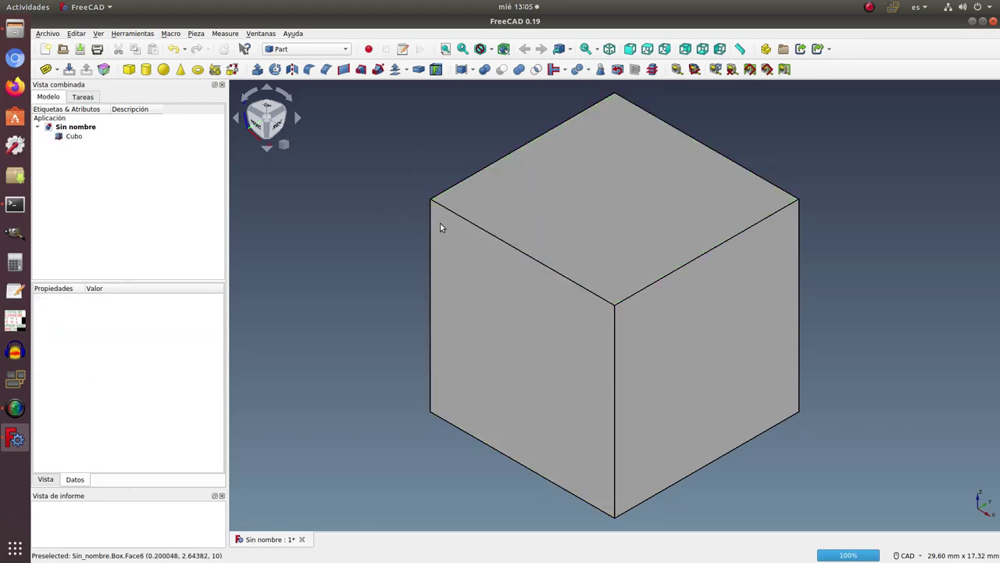
left_click(556, 193)
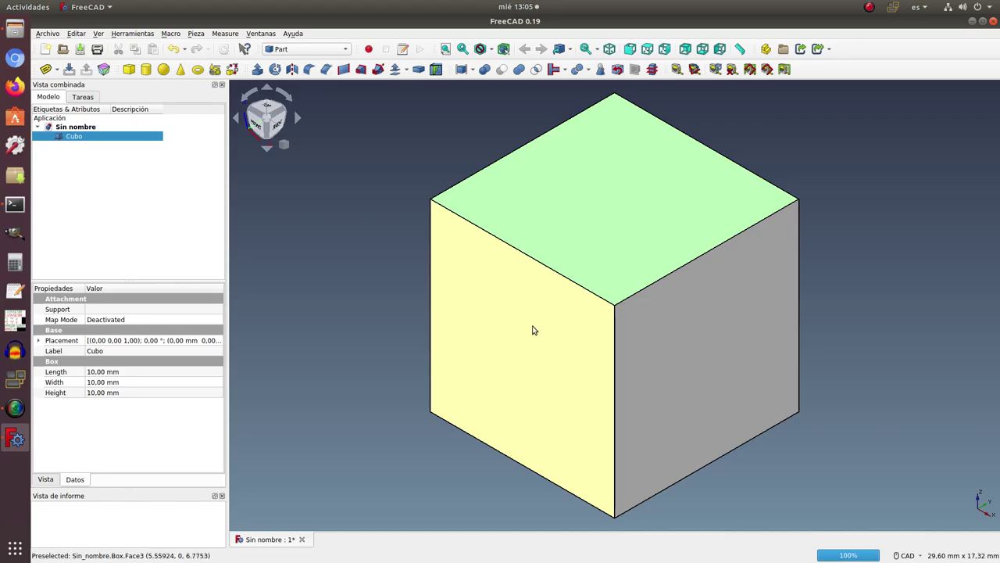
left_click(532, 330, "ctrl")
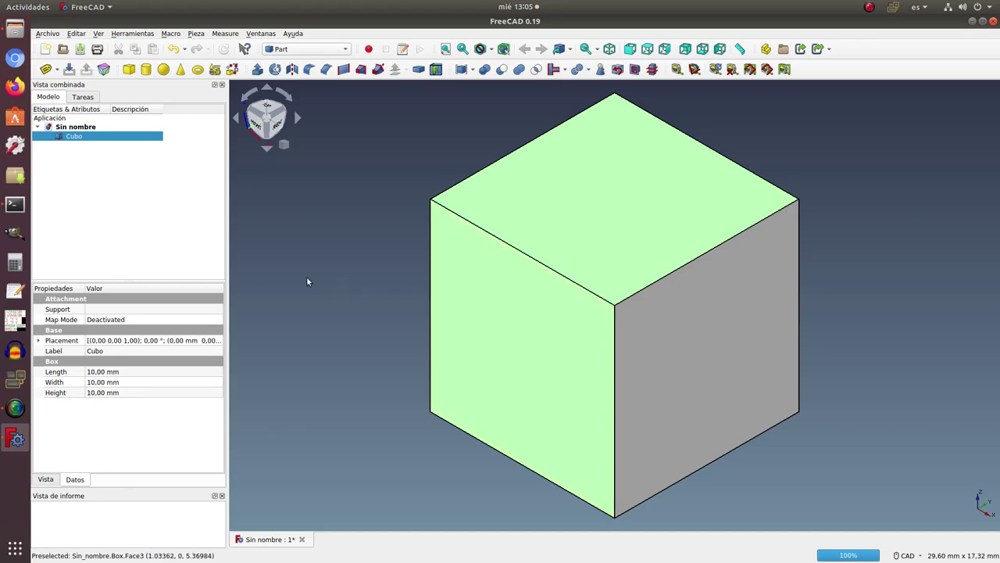
left_click(353, 175)
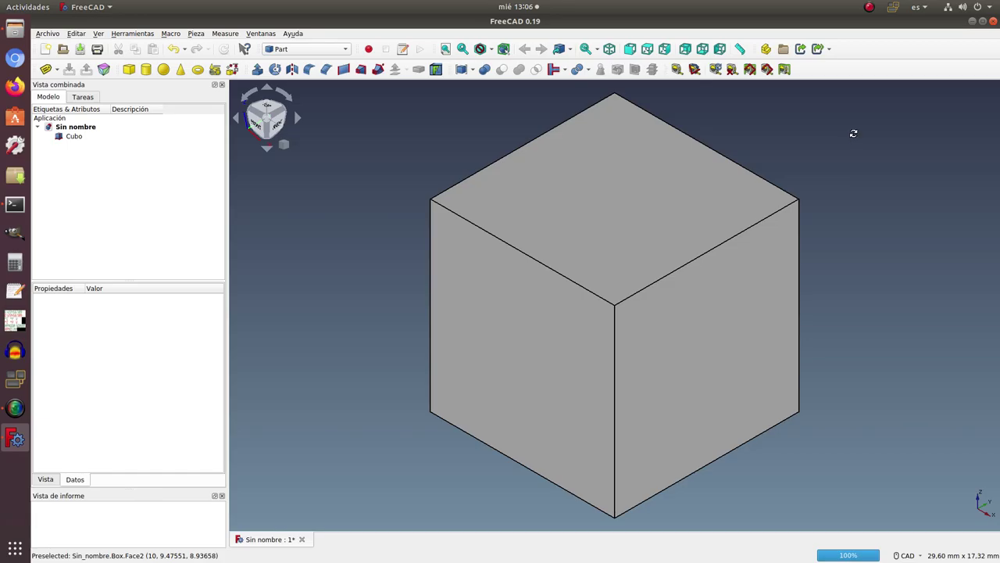
Step: Orbit and pan the view until the cube is seen tilted from the rear
mouse_move(853, 133)
middle_mouse_down()
mouse_move(638, 207)
mouse_move(625, 261)
mouse_move(663, 306)
mouse_move(792, 312)
mouse_move(879, 268)
mouse_move(867, 191)
mouse_move(748, 146)
mouse_move(591, 250)
mouse_move(623, 312)
mouse_move(476, 206)
mouse_move(643, 163)
mouse_move(727, 112)
mouse_move(684, 131)
mouse_move(638, 187)
middle_mouse_up()
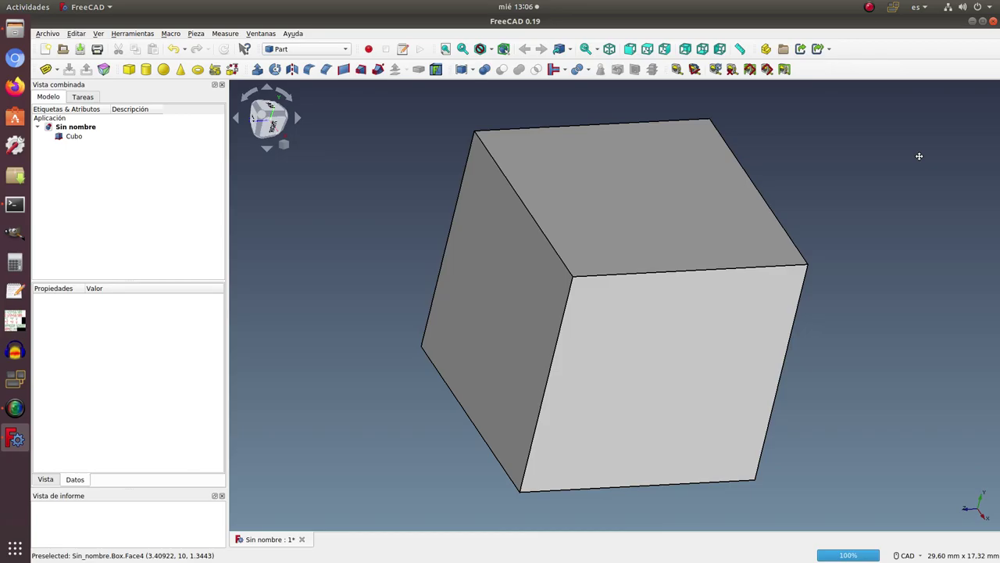
mouse_move(919, 156)
middle_mouse_down()
mouse_move(739, 179)
mouse_move(875, 180)
mouse_move(960, 163)
mouse_move(823, 163)
mouse_move(936, 154)
mouse_move(888, 160)
middle_mouse_up()
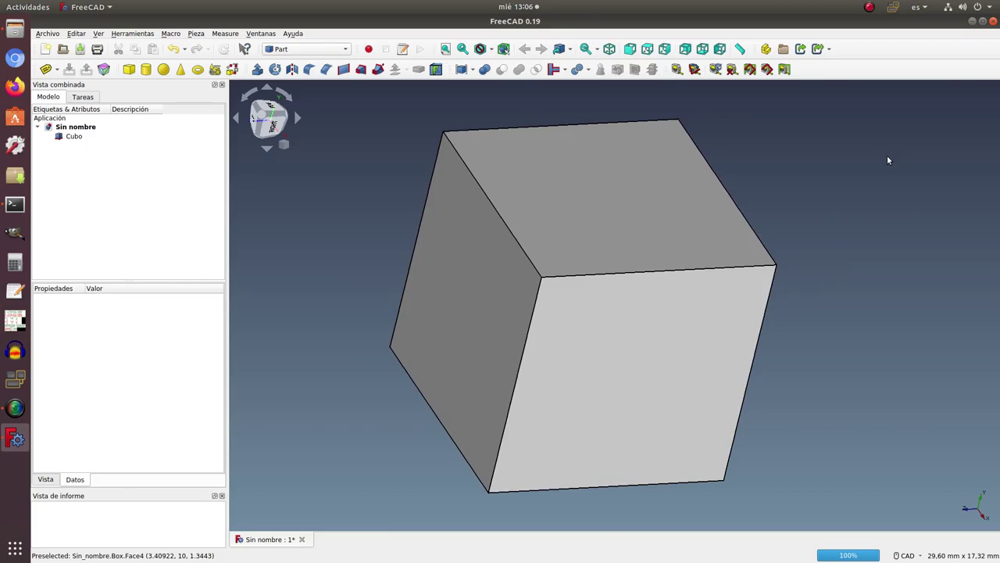
mouse_move(908, 167)
middle_mouse_down()
mouse_move(839, 216)
mouse_move(730, 247)
mouse_move(598, 221)
mouse_move(679, 148)
mouse_move(759, 205)
mouse_move(614, 242)
mouse_move(629, 309)
mouse_move(719, 320)
mouse_move(829, 256)
middle_mouse_up()
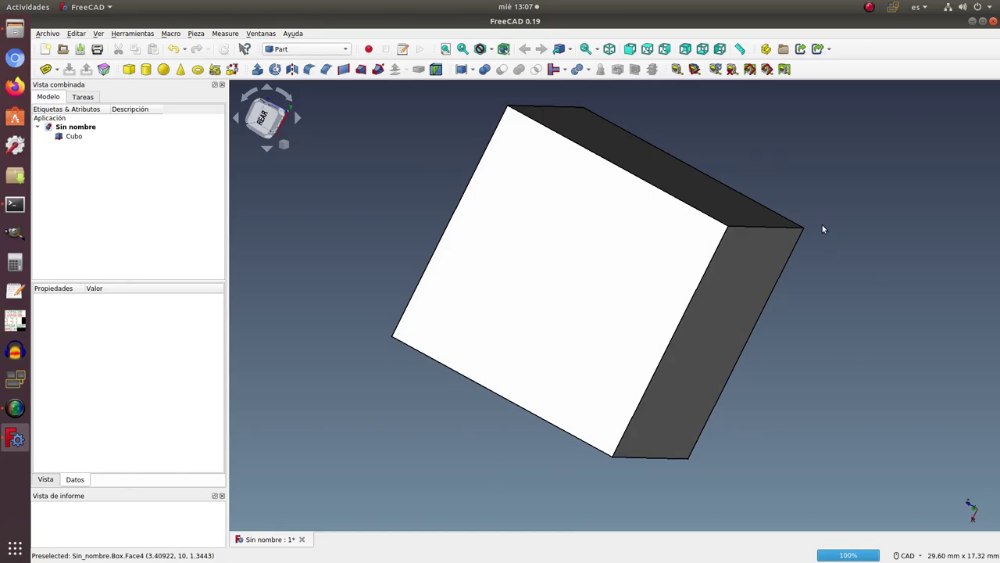
Step: Orbit back to an oblique view from above, zoom in and out, pan slightly down, then fit the cube
right_click(781, 183)
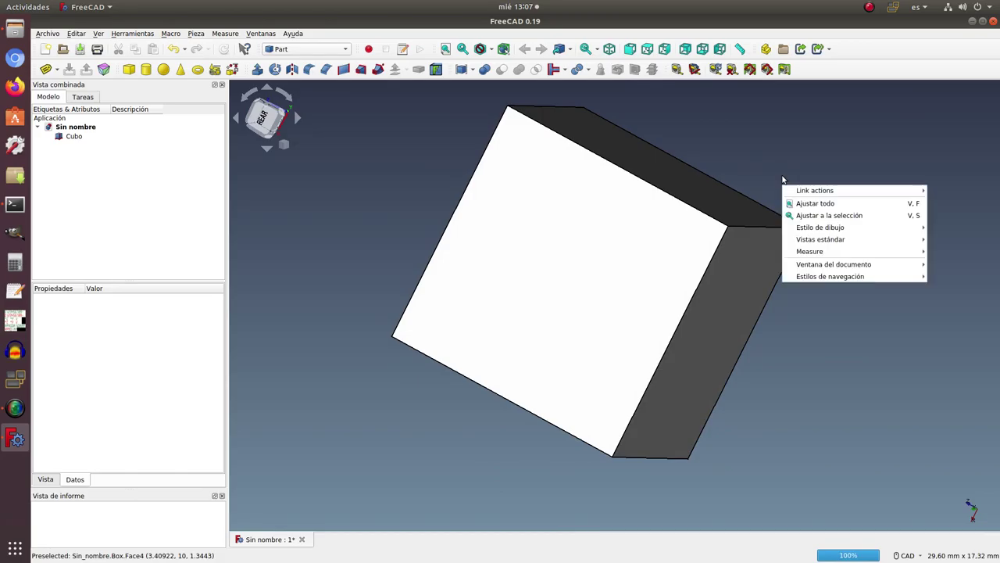
left_click(778, 116)
mouse_move(802, 130)
middle_mouse_down()
mouse_move(717, 172)
mouse_move(728, 172)
middle_mouse_up()
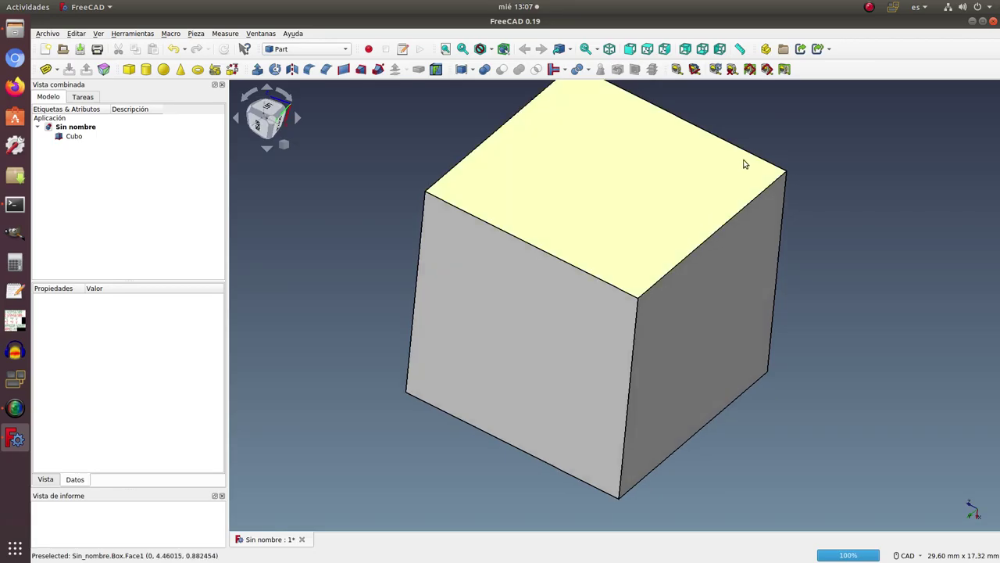
left_click(746, 259)
scroll(623, 180, "up", 2)
scroll(623, 180, "up", 1)
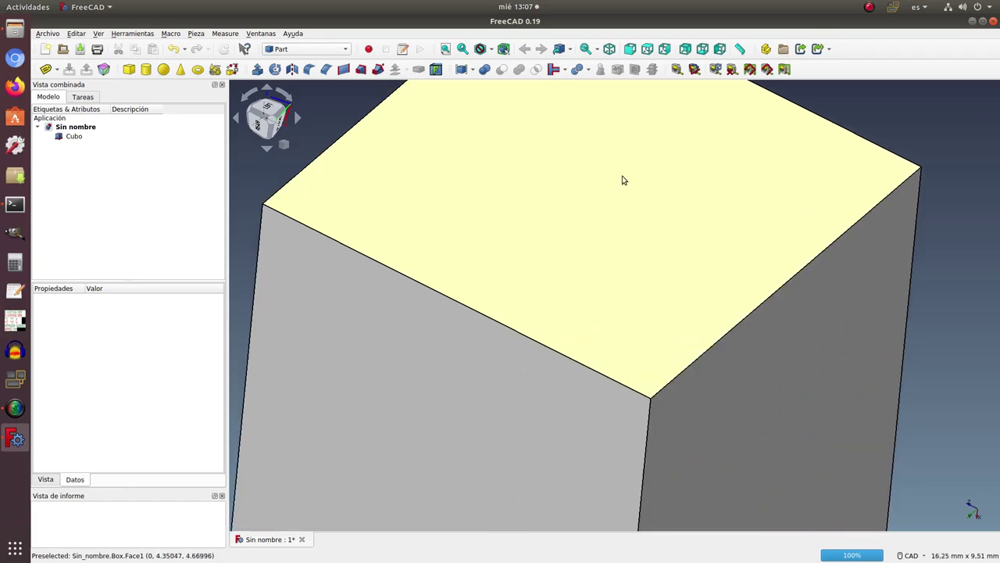
scroll(623, 181, "down", 3)
scroll(623, 182, "down", 2)
scroll(623, 182, "down", 1)
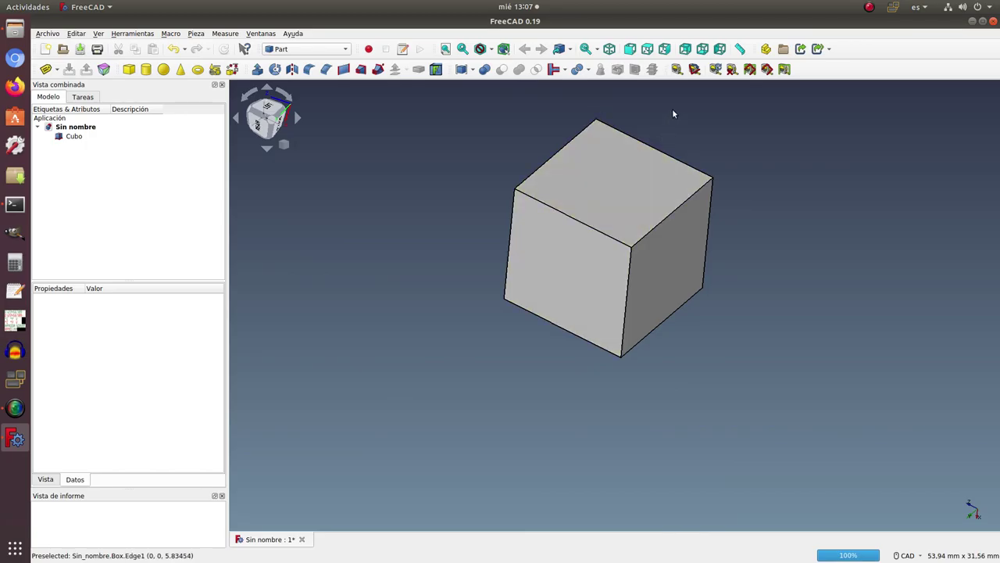
middle_click_drag(672, 112, 665, 185)
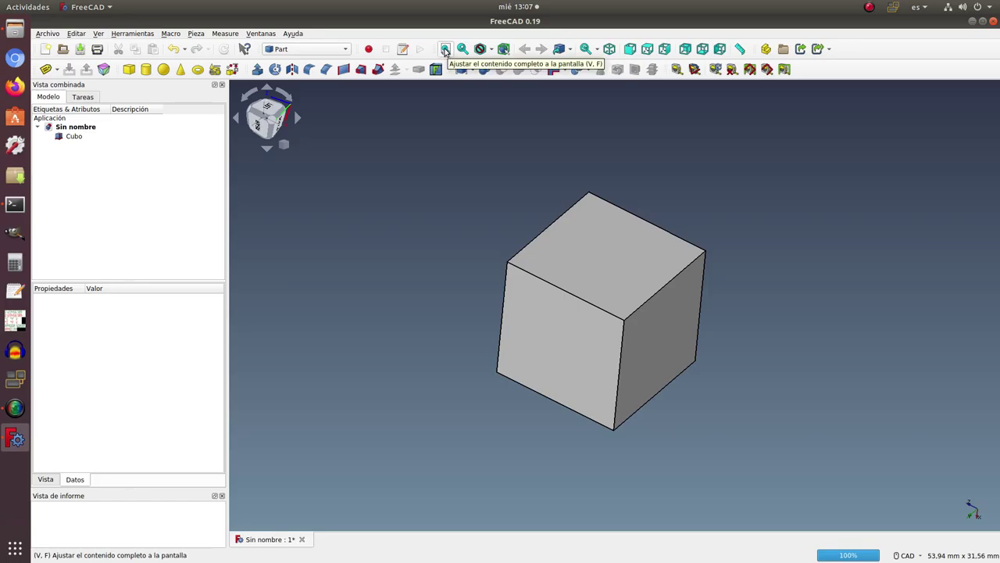
left_click(444, 50)
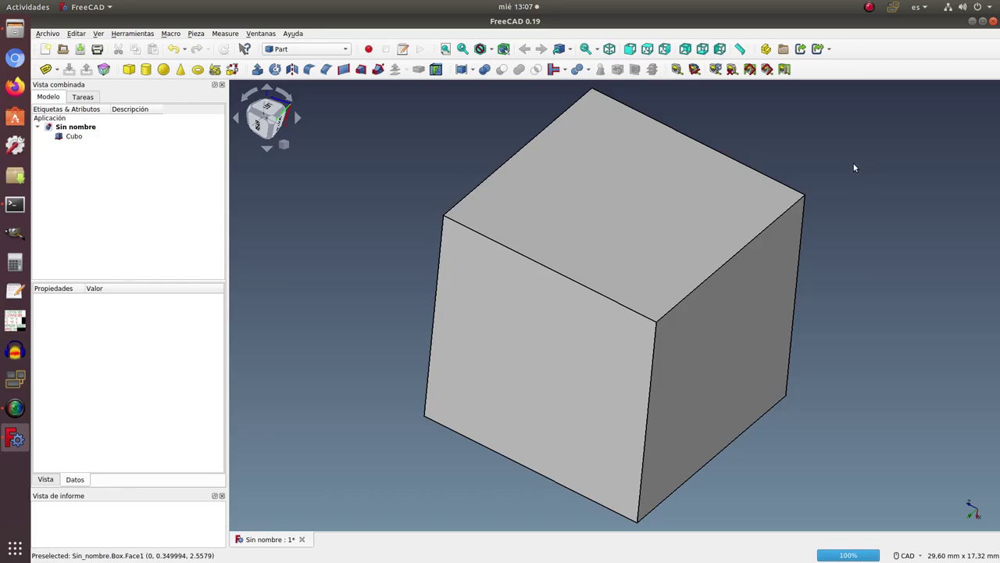
Step: Zoom out slightly and pan the cube toward the lower left of the view
scroll(854, 168, "down", 2)
scroll(854, 167, "down", 1)
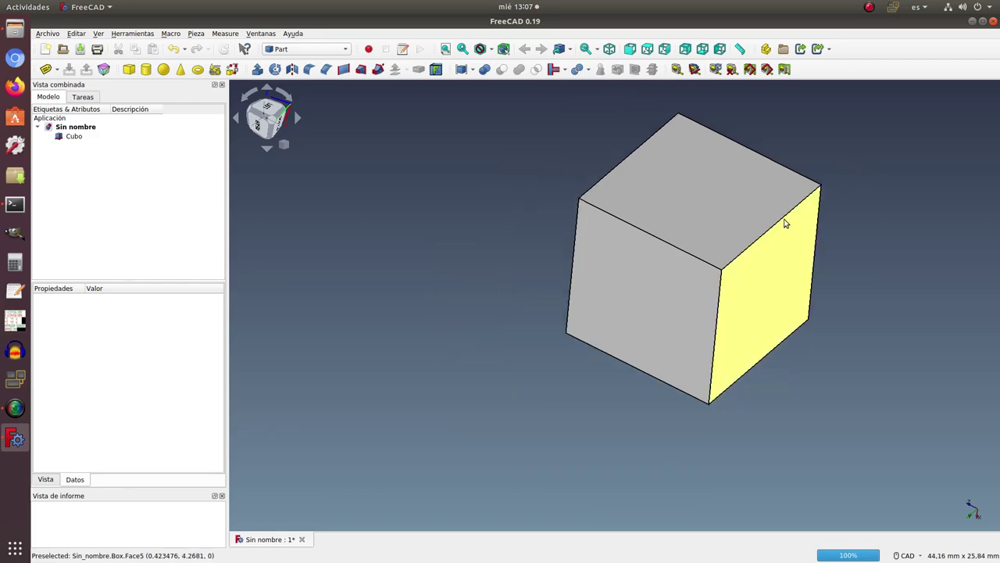
middle_click_drag(877, 168, 788, 224)
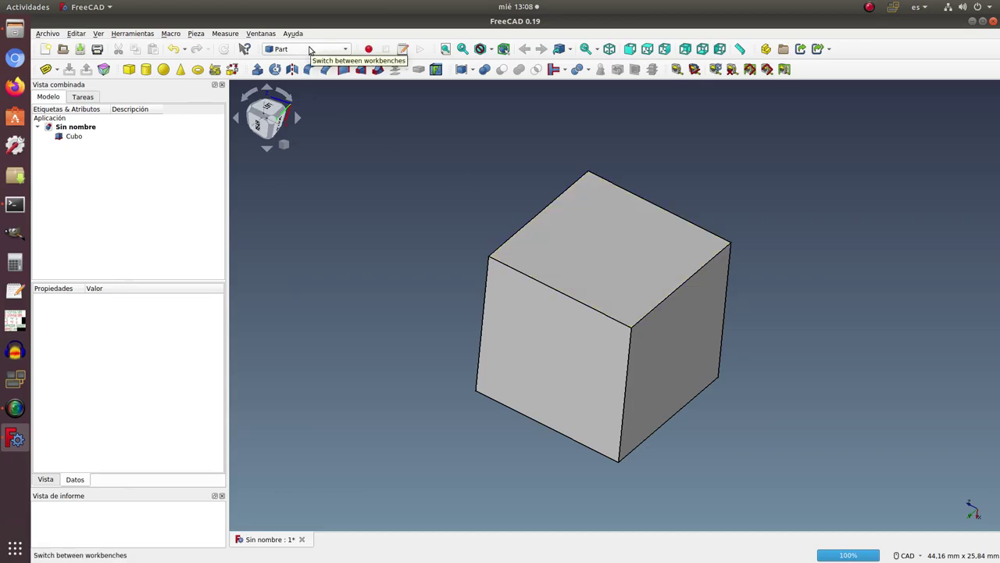
left_click(309, 50)
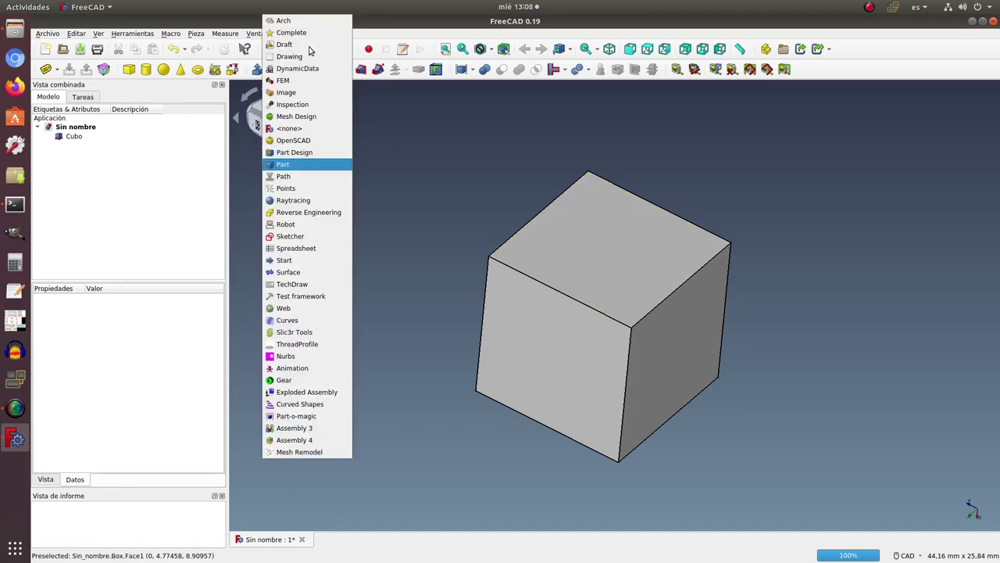
left_click(513, 153)
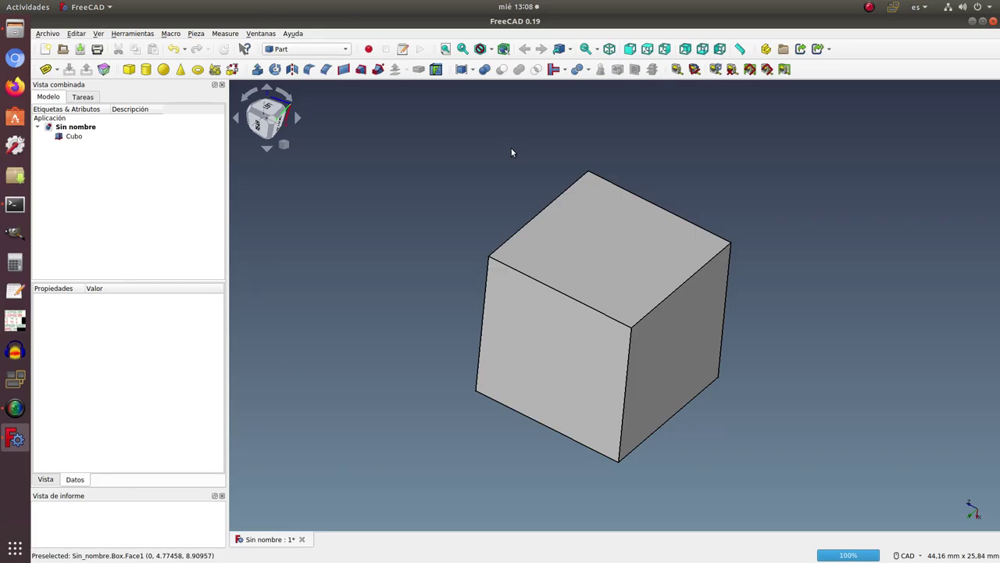